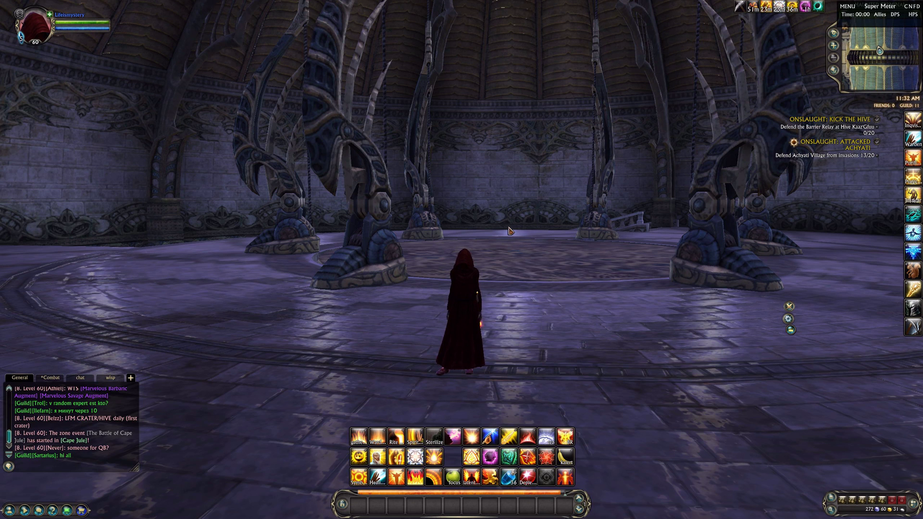
# - Open the Options menu with Escape and switch into Edit Layout mode
pyautogui.press('Escape')
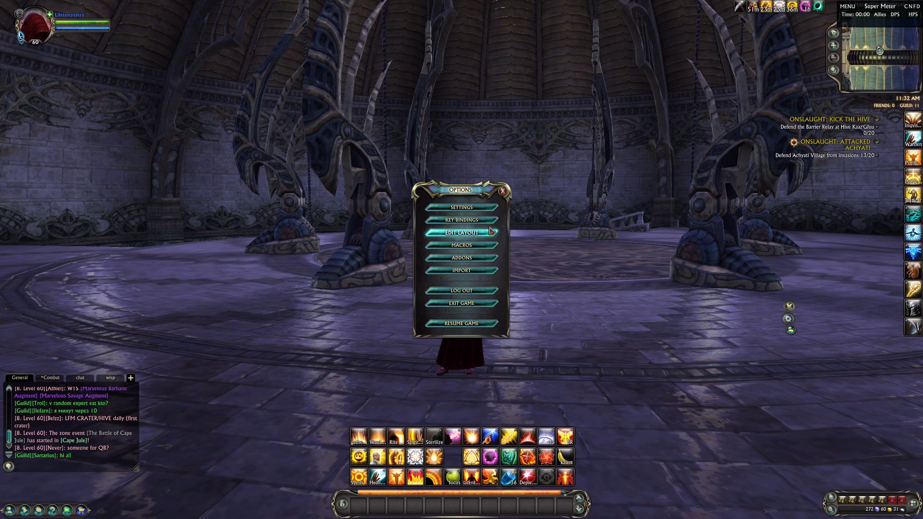
pyautogui.click(463, 234)
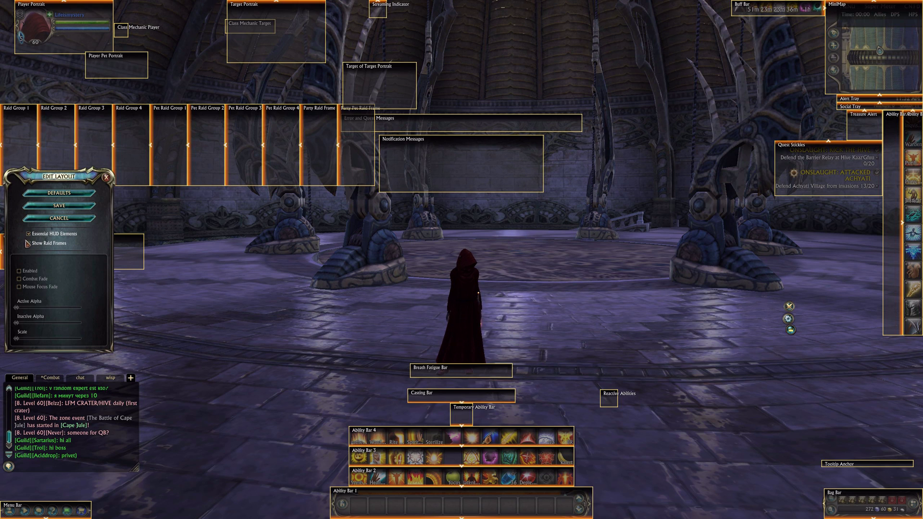
# - Show all HUD frames and move Class Mechanic Player and Class Mechanic Target down near the chat
pyautogui.click(28, 234)
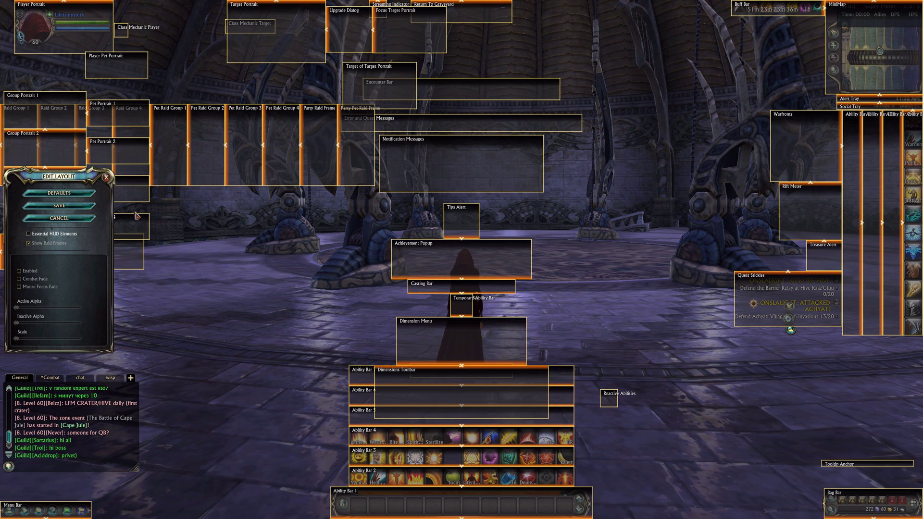
pyautogui.moveTo(130, 33); pyautogui.dragTo(253, 364)
pyautogui.moveTo(243, 60); pyautogui.dragTo(262, 60)
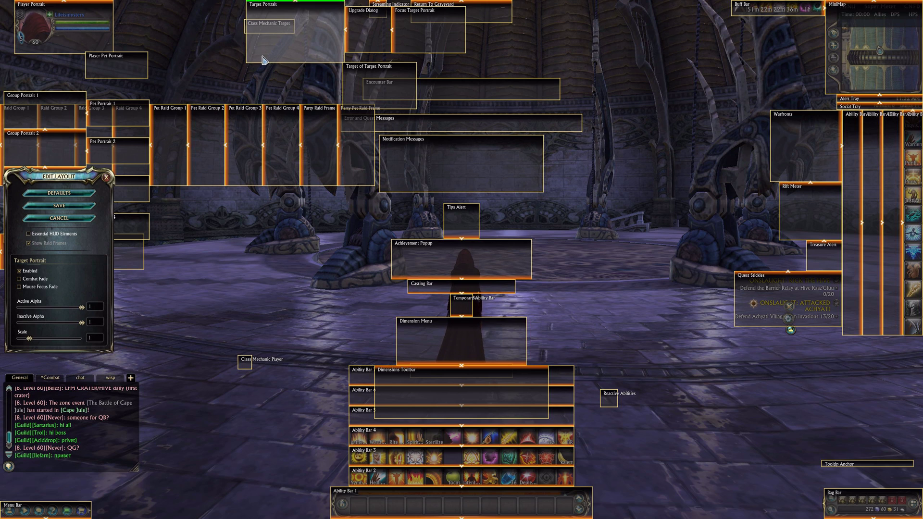
pyautogui.moveTo(269, 29); pyautogui.dragTo(218, 174)
pyautogui.moveTo(185, 221); pyautogui.dragTo(226, 386)
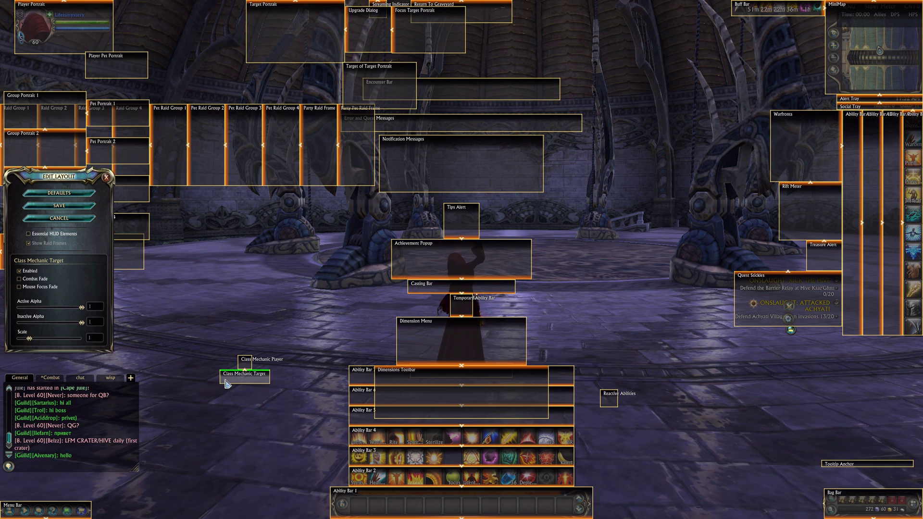
# - Move the Target Portrait beside the Player Portrait and disable it
pyautogui.moveTo(108, 70); pyautogui.dragTo(210, 268)
pyautogui.click(72, 48)
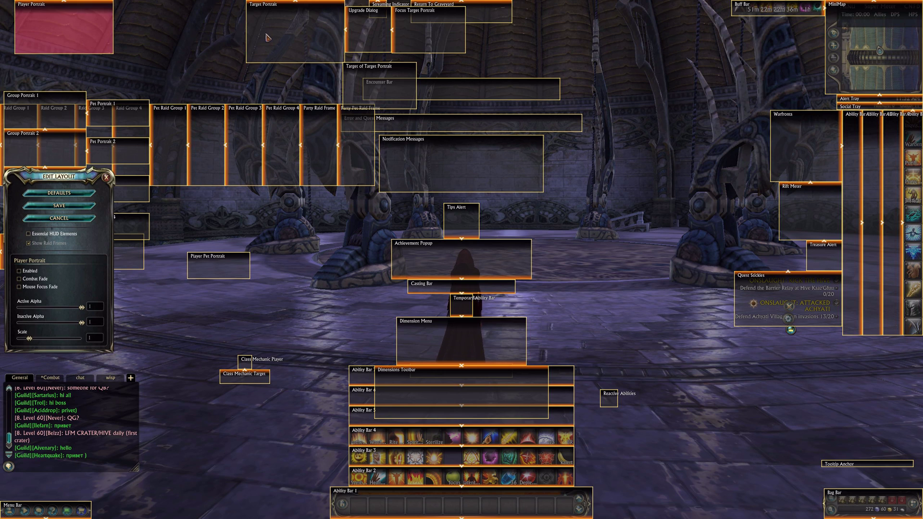
pyautogui.moveTo(266, 38); pyautogui.dragTo(136, 40)
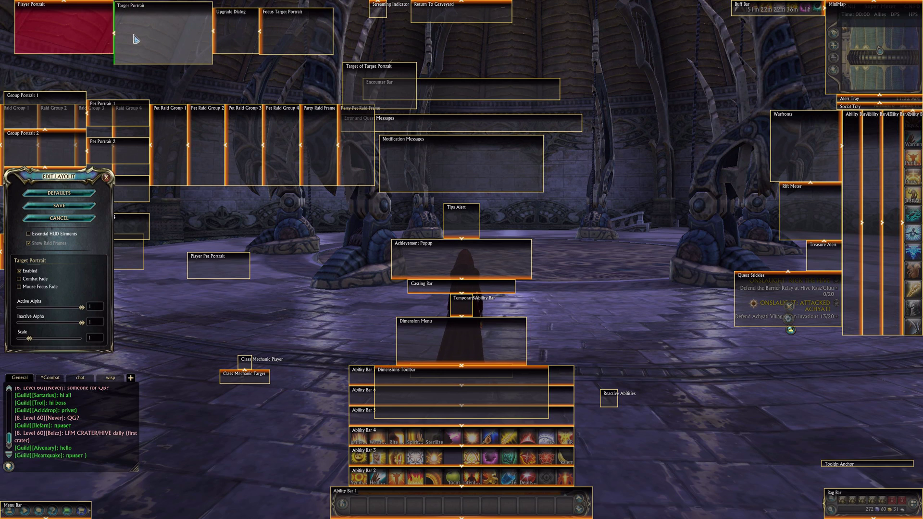
pyautogui.click(19, 271)
# - Stack Focus Target, Target of Target and Pet portraits onto the Target Portrait, disabling Target of Target
pyautogui.moveTo(222, 50); pyautogui.dragTo(245, 67)
pyautogui.moveTo(311, 48); pyautogui.dragTo(145, 34)
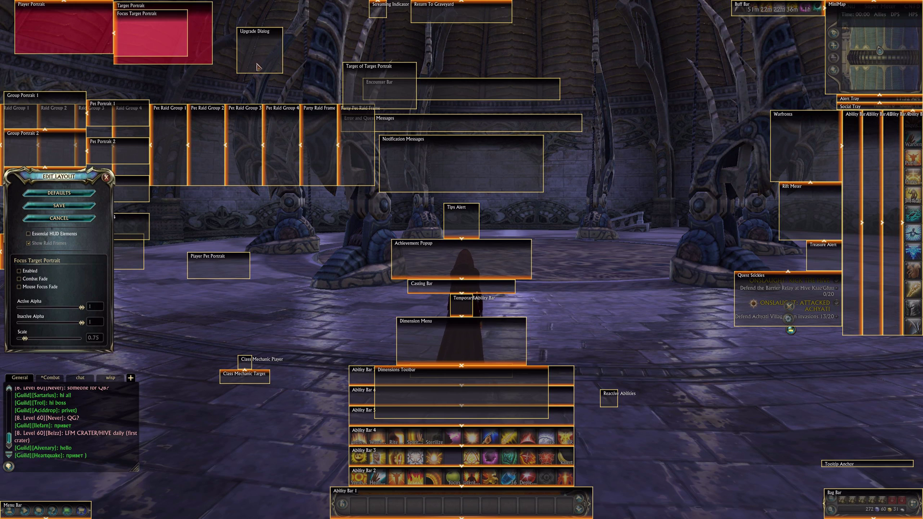
pyautogui.moveTo(257, 65); pyautogui.dragTo(303, 299)
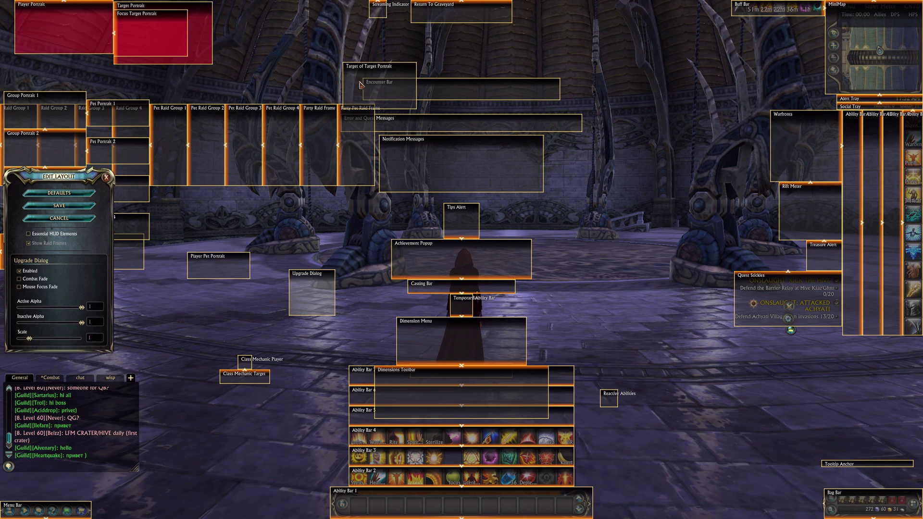
pyautogui.moveTo(361, 84); pyautogui.dragTo(133, 35)
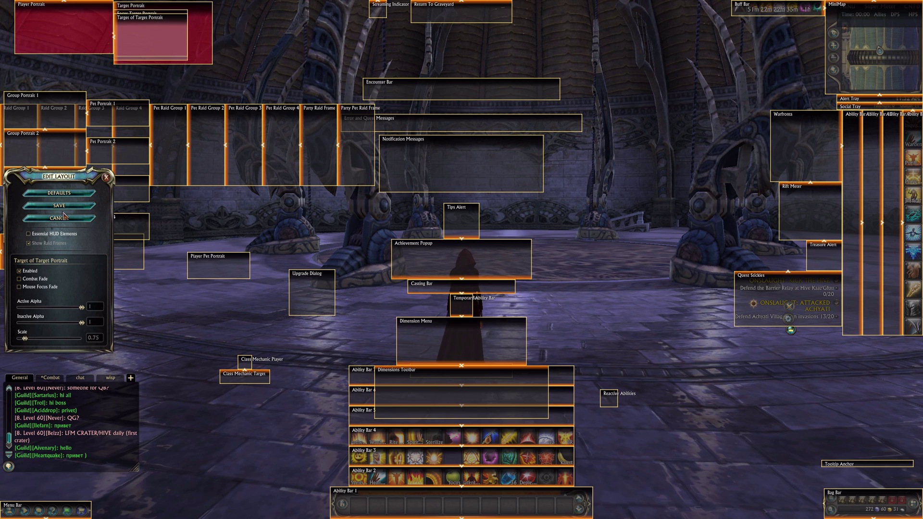
pyautogui.click(19, 273)
pyautogui.moveTo(233, 282); pyautogui.dragTo(155, 50)
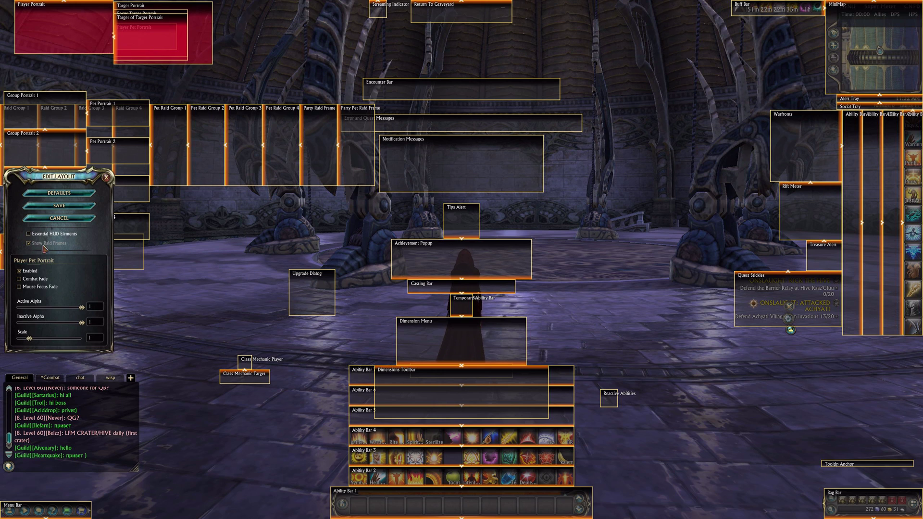
pyautogui.click(850, 176)
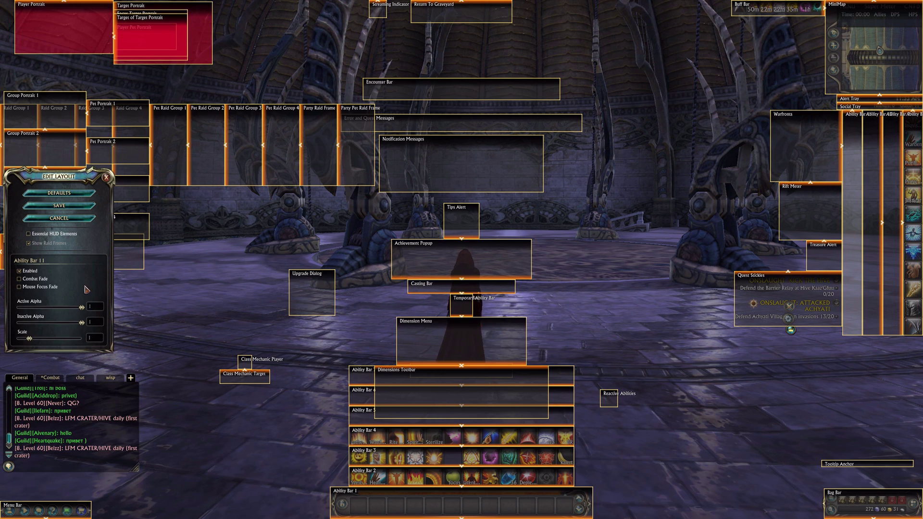
# - Select Ability Bars 10 and 9 and pull Ability Bar 10 left out of the right column
pyautogui.click(871, 170)
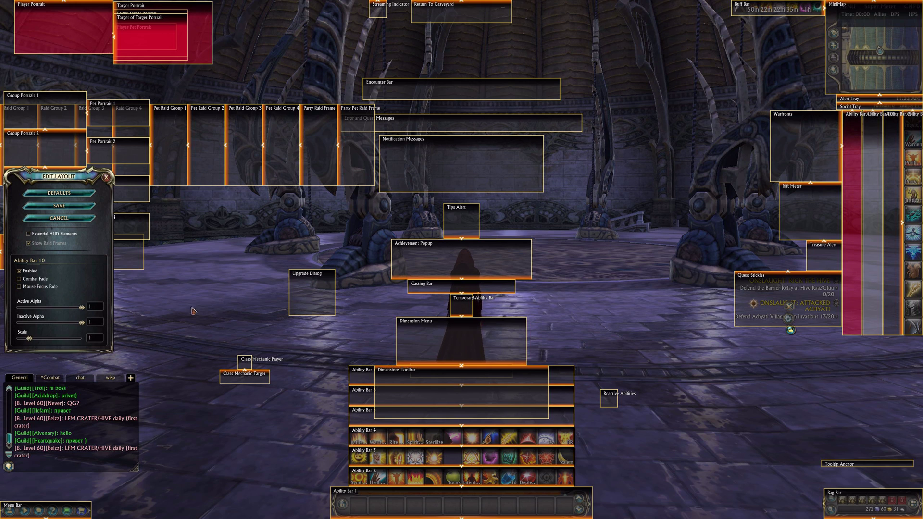
pyautogui.click(889, 194)
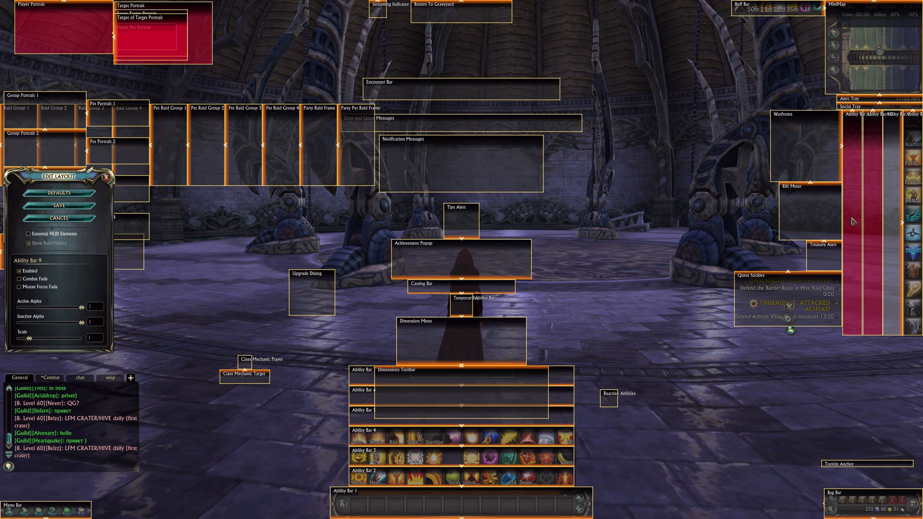
pyautogui.moveTo(869, 226); pyautogui.dragTo(652, 273)
# - Place Ability Bar 11 beside Bar 10 and shift the Warfronts and Dimension Menu groups up-right
pyautogui.moveTo(856, 277); pyautogui.dragTo(734, 293)
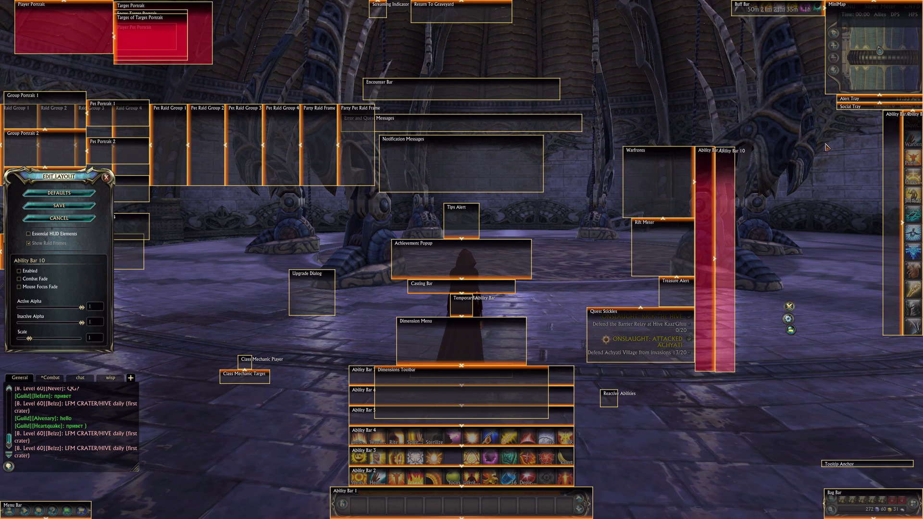
pyautogui.moveTo(651, 194); pyautogui.dragTo(839, 164)
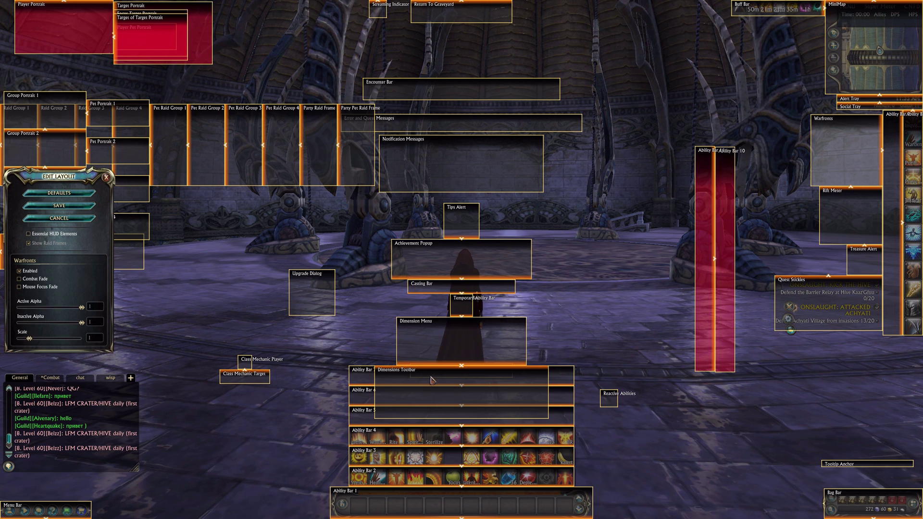
pyautogui.moveTo(457, 351); pyautogui.dragTo(606, 277)
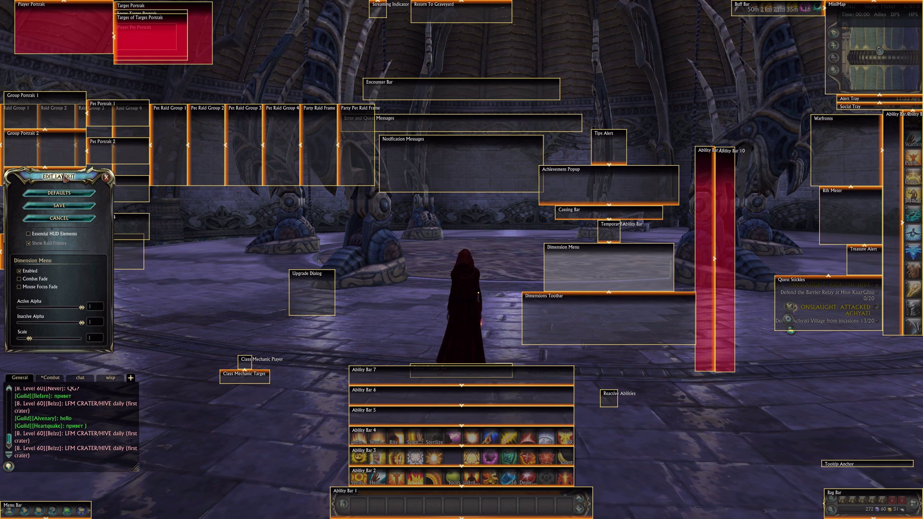
# - Uncover Group Portraits 3 and 4, move Ability Bar 1 right, and lift Bars 5–7 above Breath Fatigue
pyautogui.moveTo(66, 185); pyautogui.dragTo(196, 199)
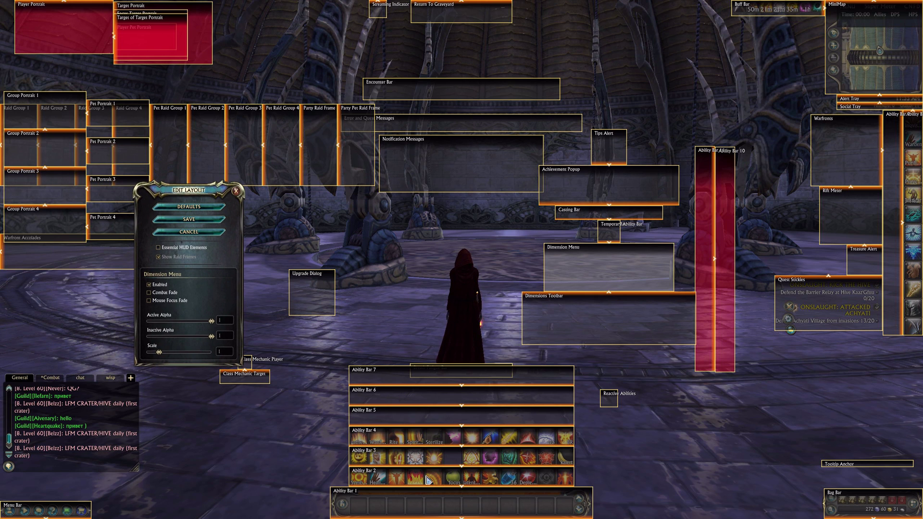
pyautogui.moveTo(430, 479); pyautogui.dragTo(423, 454)
pyautogui.moveTo(439, 497); pyautogui.dragTo(755, 406)
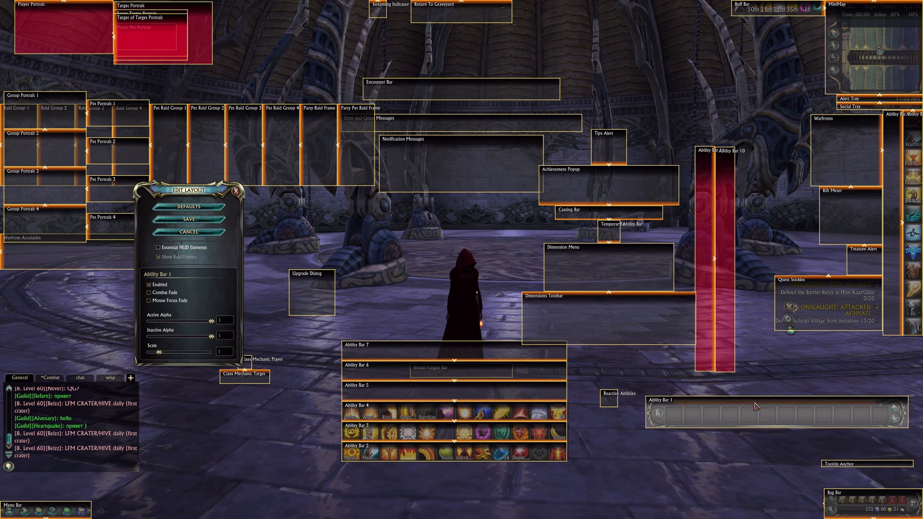
pyautogui.moveTo(485, 459); pyautogui.dragTo(484, 505)
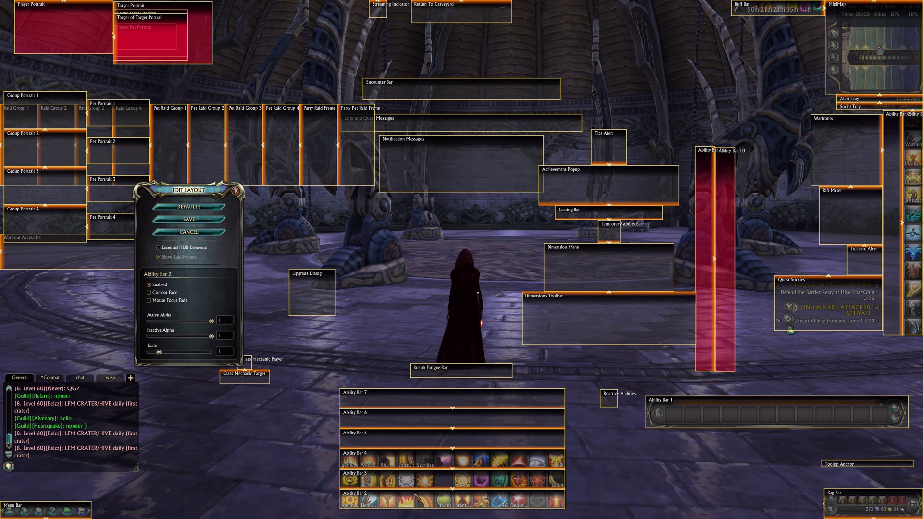
pyautogui.moveTo(408, 507); pyautogui.dragTo(409, 504)
pyautogui.moveTo(430, 438); pyautogui.dragTo(430, 370)
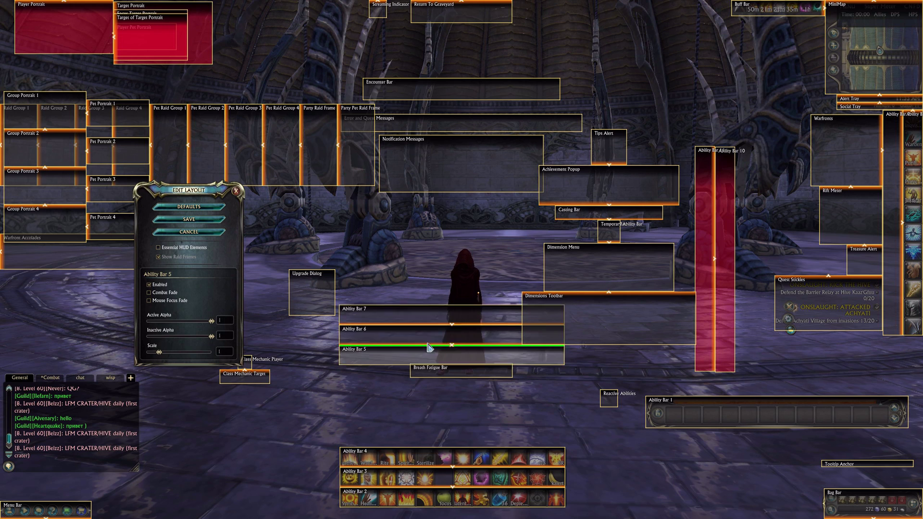
# - Settle Ability Bars 3 and 4 at the bottom with Bar 2 above Bar 4, then nudge Bar 1 left
pyautogui.moveTo(434, 496); pyautogui.dragTo(430, 444)
pyautogui.moveTo(432, 409); pyautogui.dragTo(433, 473)
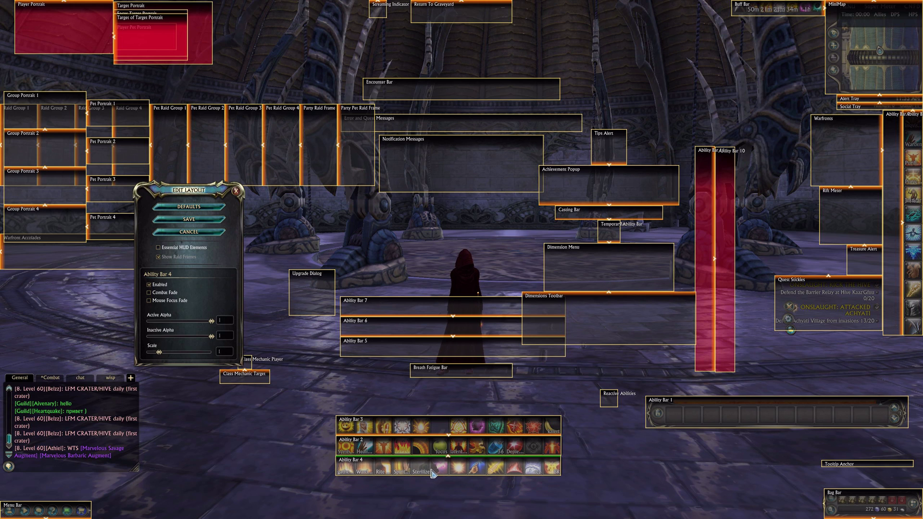
pyautogui.moveTo(431, 436); pyautogui.dragTo(682, 515)
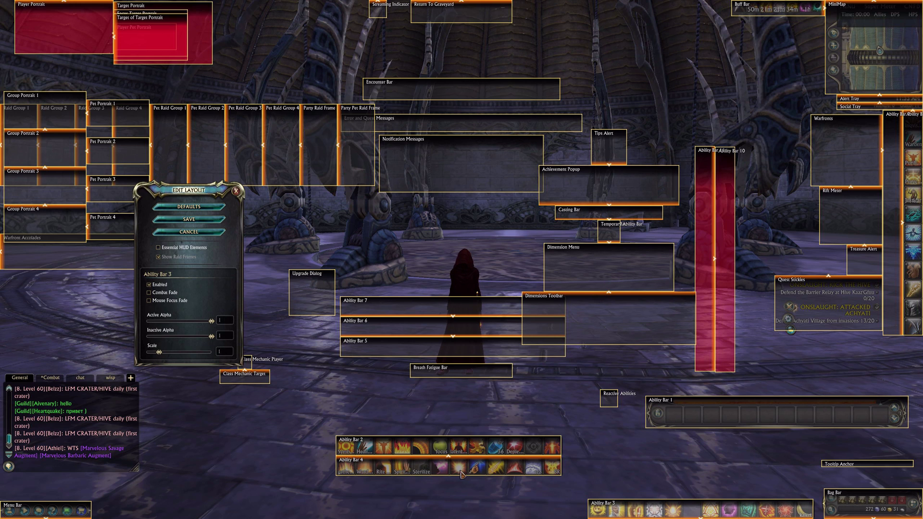
pyautogui.moveTo(461, 474); pyautogui.dragTo(463, 495)
pyautogui.moveTo(468, 450); pyautogui.dragTo(470, 473)
pyautogui.moveTo(769, 415); pyautogui.dragTo(723, 436)
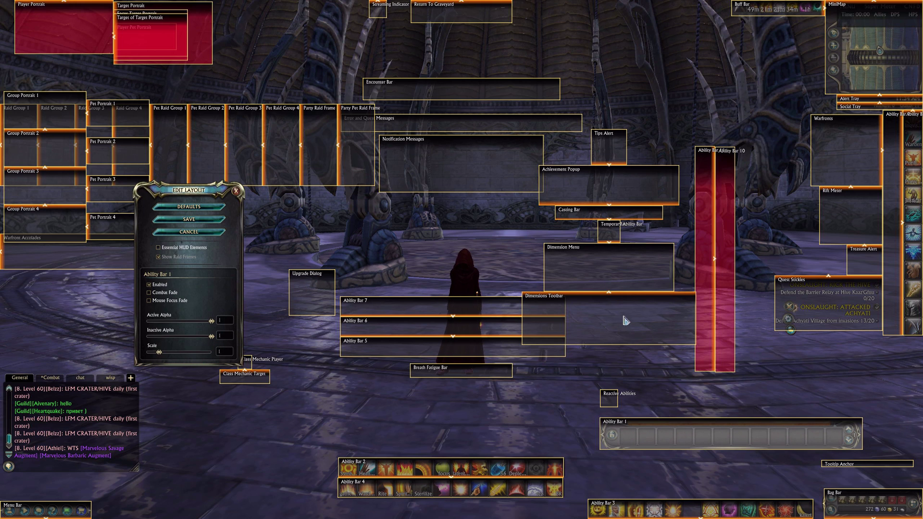
# - Stack the Dimensions Toolbar and Dimension Menu above Ability Bar 1, shifting Bar 10 and Achievement Popup left
pyautogui.moveTo(625, 320); pyautogui.dragTo(743, 396)
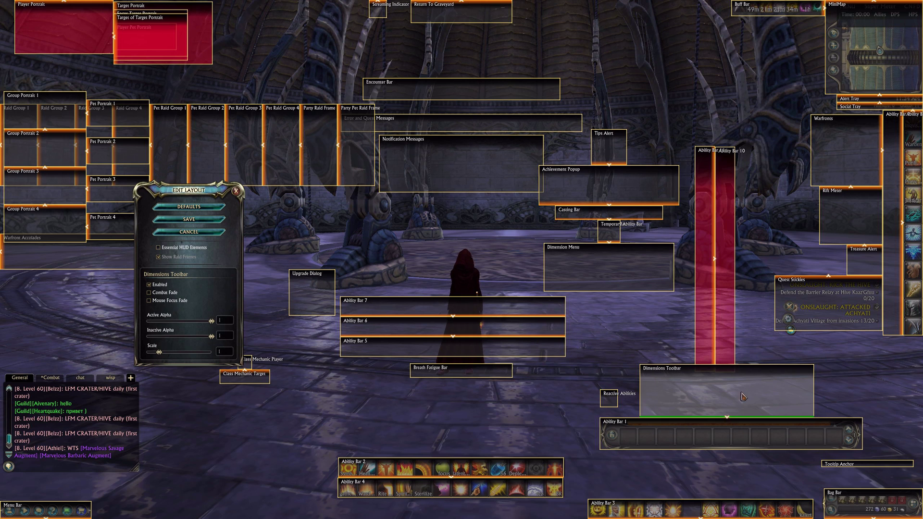
pyautogui.moveTo(611, 279); pyautogui.dragTo(734, 406)
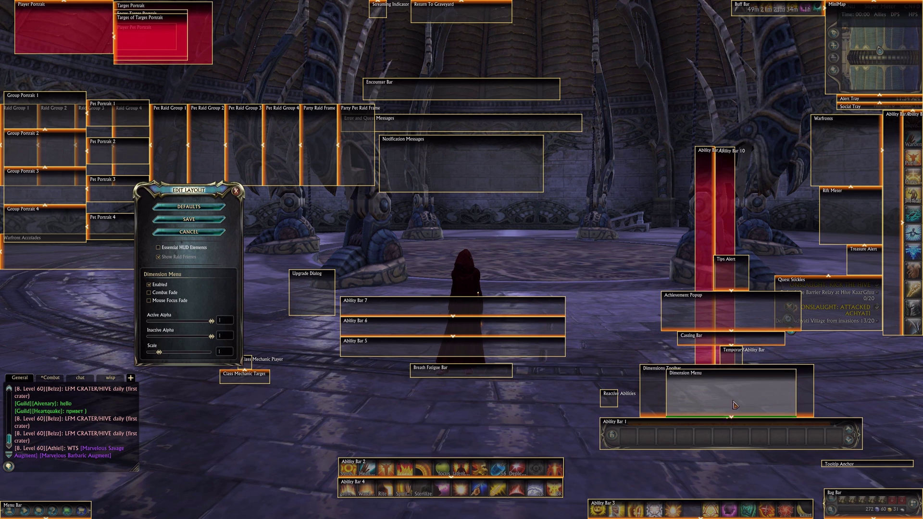
pyautogui.moveTo(733, 357); pyautogui.dragTo(661, 334)
pyautogui.moveTo(654, 284); pyautogui.dragTo(714, 284)
# - Place the Casting Bar inside the Dimension Menu frame and nudge Ability Bar 1 slightly down-left
pyautogui.moveTo(666, 337); pyautogui.dragTo(471, 280)
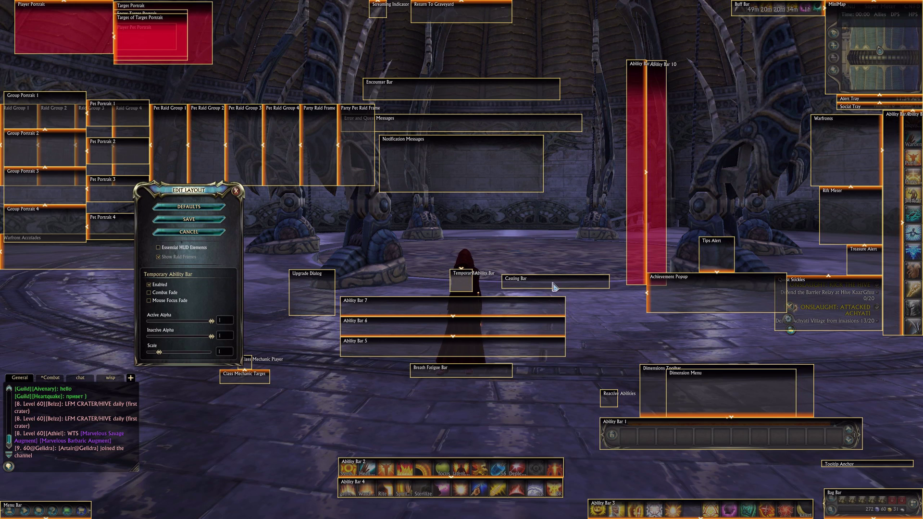
pyautogui.moveTo(554, 287); pyautogui.dragTo(732, 413)
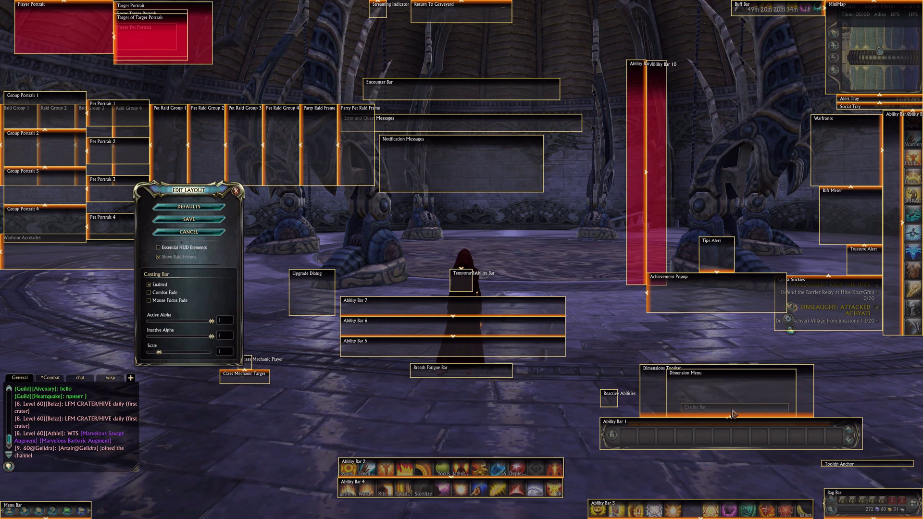
pyautogui.click(681, 383)
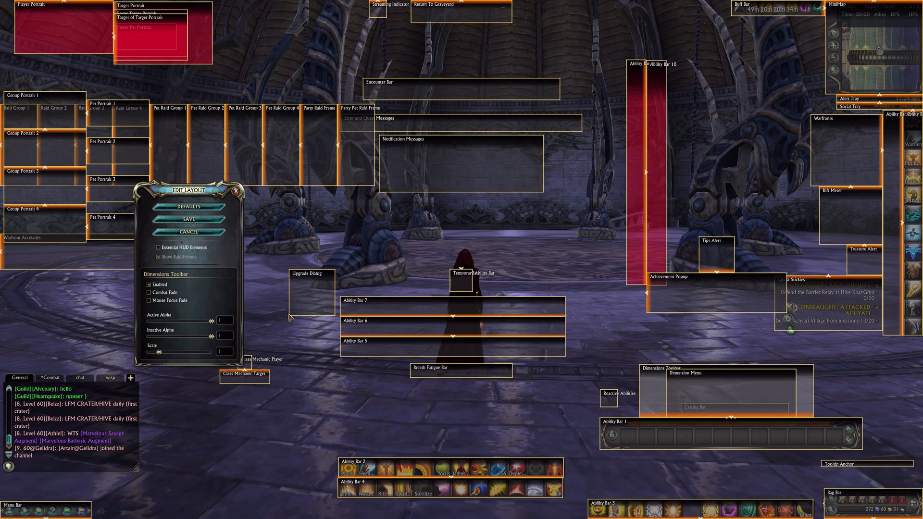
pyautogui.click(707, 413)
pyautogui.moveTo(707, 413); pyautogui.dragTo(734, 409)
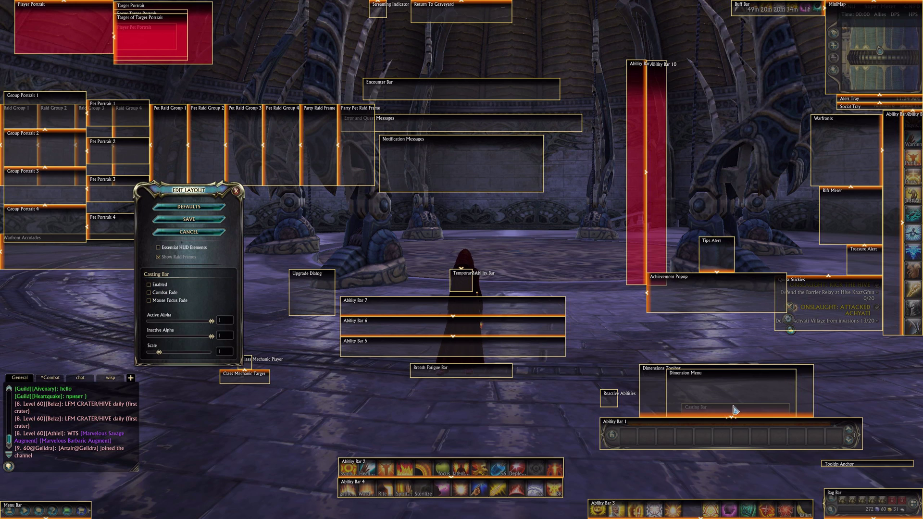
pyautogui.moveTo(659, 430); pyautogui.dragTo(657, 430)
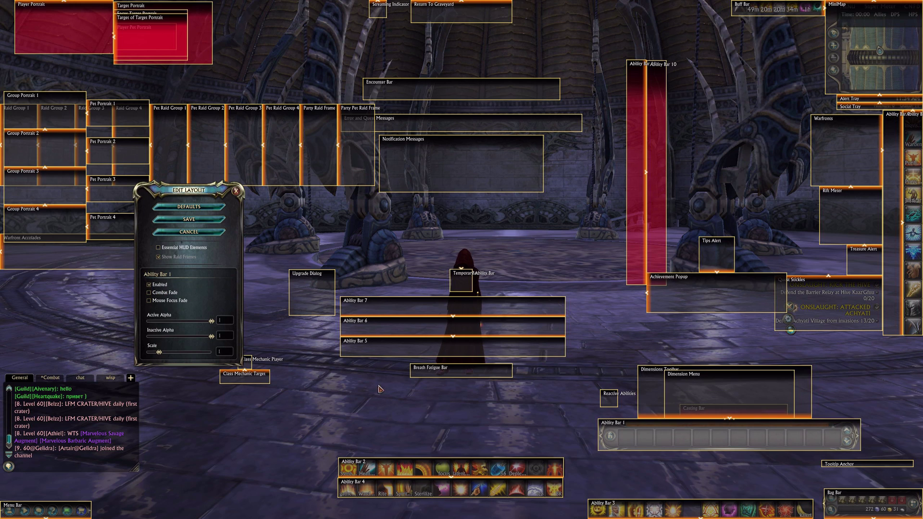
# - Disable Ability Bar 1, tuck the Achievement Popup into the Dimension Menu, and raise the Tips Alert
pyautogui.click(149, 285)
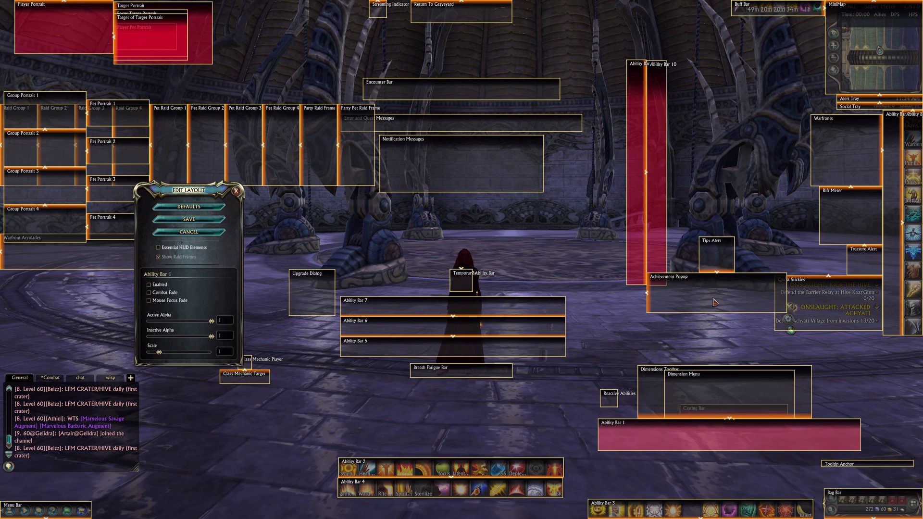
pyautogui.moveTo(714, 302); pyautogui.dragTo(727, 401)
pyautogui.moveTo(725, 361); pyautogui.dragTo(720, 306)
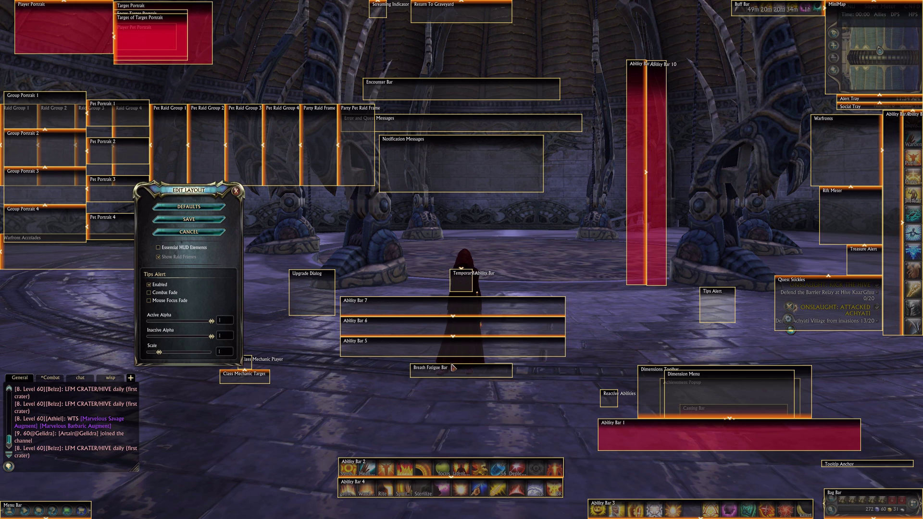
# - Move the Breath Fatigue Bar to the top centre and the Buff Bar beside the portraits
pyautogui.moveTo(452, 371); pyautogui.dragTo(452, 32)
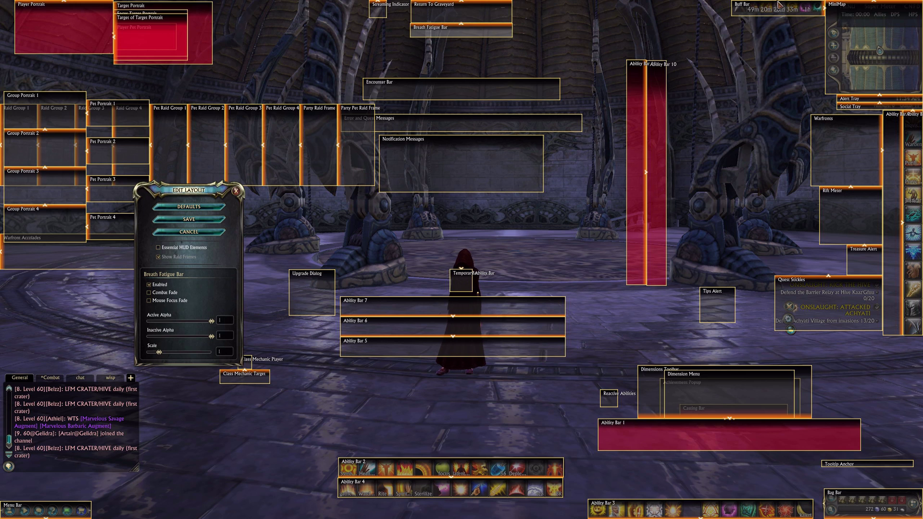
pyautogui.moveTo(779, 4); pyautogui.dragTo(158, 31)
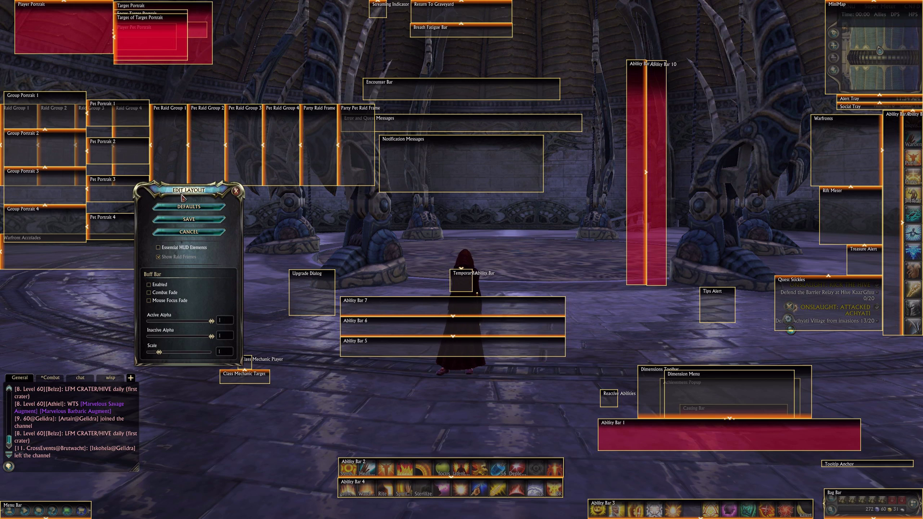
pyautogui.moveTo(183, 197); pyautogui.dragTo(254, 221)
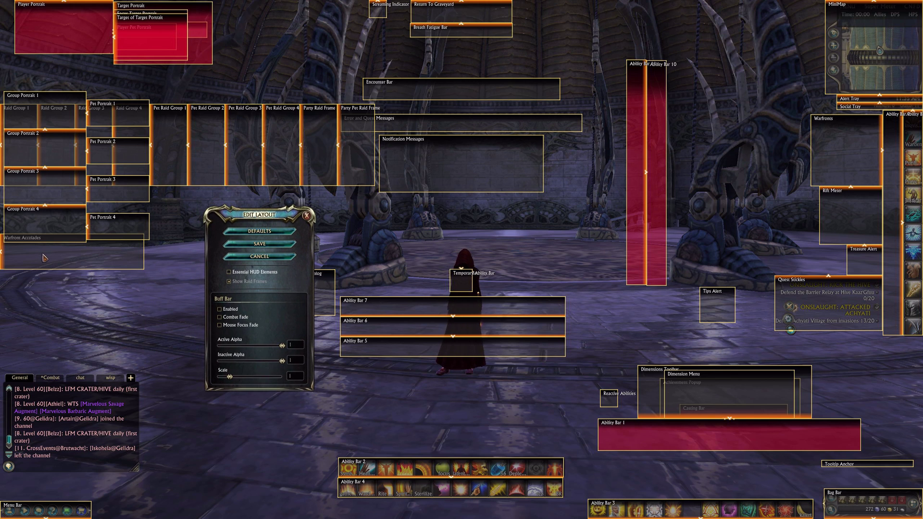
# - Centre Warfront Accolades, bring the group portraits down the left, and disable Group Portraits 1–4
pyautogui.moveTo(43, 258); pyautogui.dragTo(472, 239)
pyautogui.moveTo(31, 89); pyautogui.dragTo(49, 213)
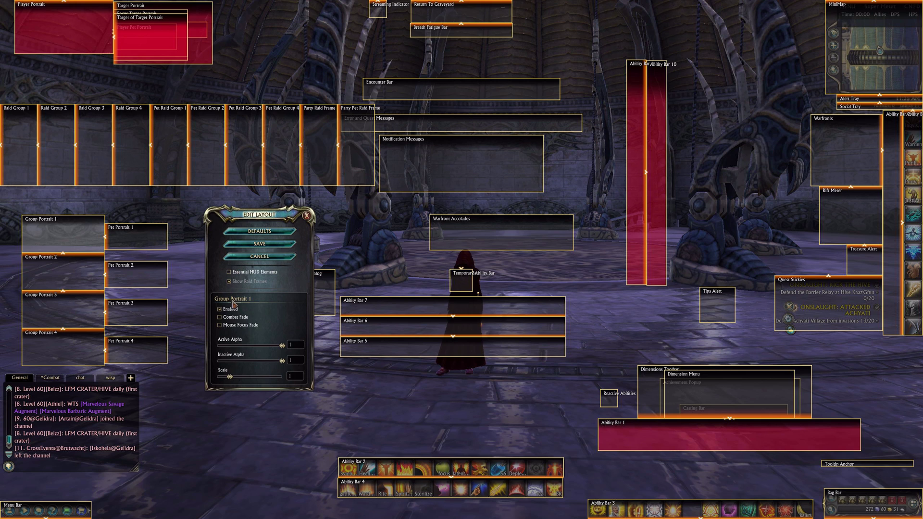
pyautogui.click(219, 309)
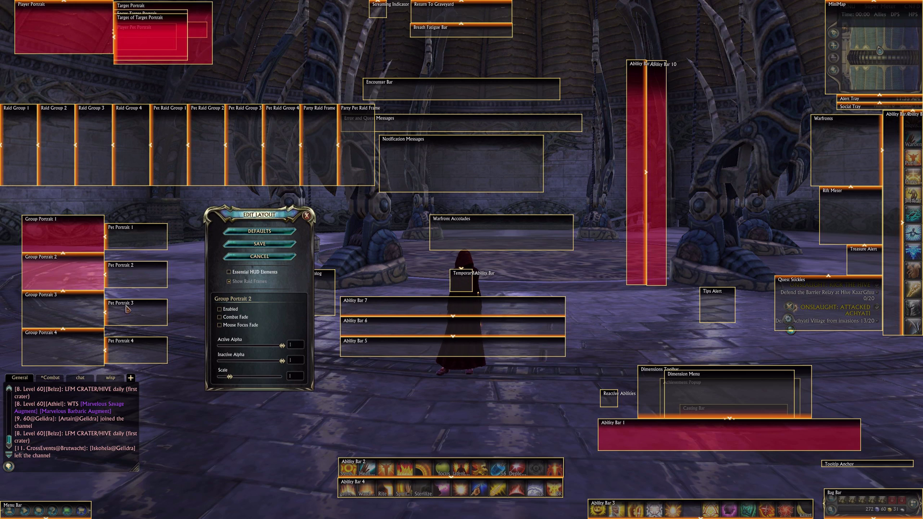
pyautogui.click(76, 309)
pyautogui.click(219, 310)
pyautogui.click(71, 340)
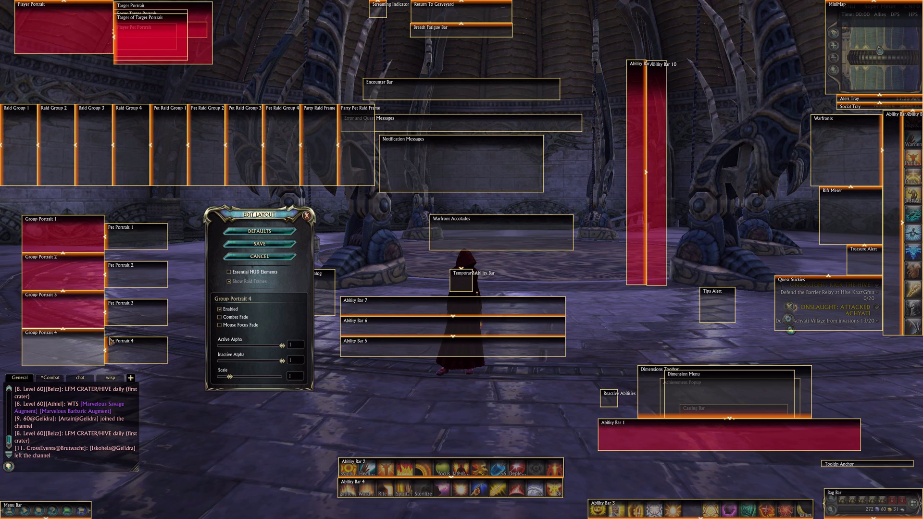
pyautogui.click(165, 337)
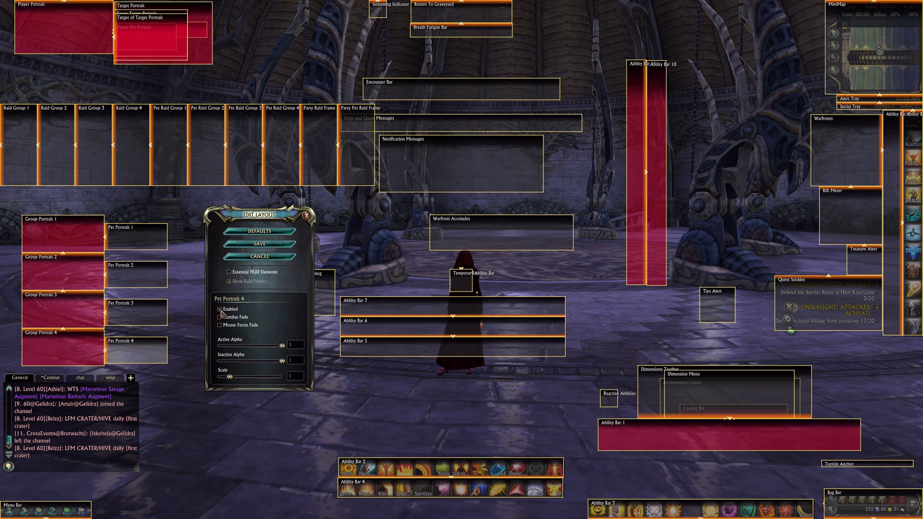
# - Disable Pet Portraits 2–4 and stack Group Portraits 2 and 4 with their pets below Group Portrait 1
pyautogui.click(156, 313)
pyautogui.click(157, 285)
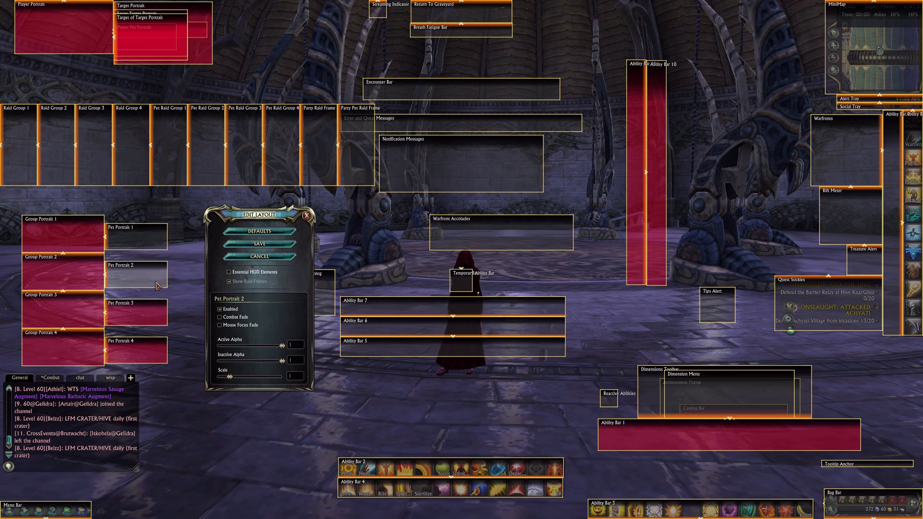
pyautogui.click(142, 248)
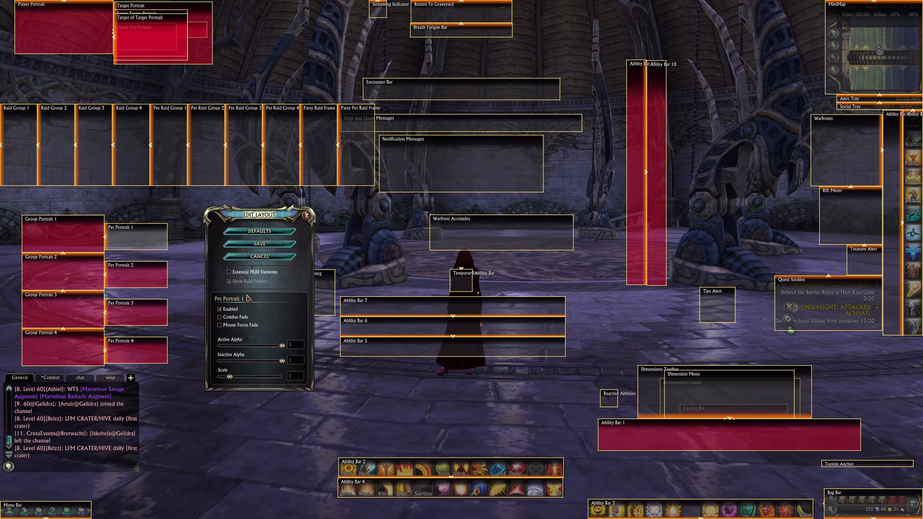
pyautogui.moveTo(76, 276); pyautogui.dragTo(68, 233)
pyautogui.click(67, 269)
pyautogui.moveTo(68, 269); pyautogui.dragTo(70, 233)
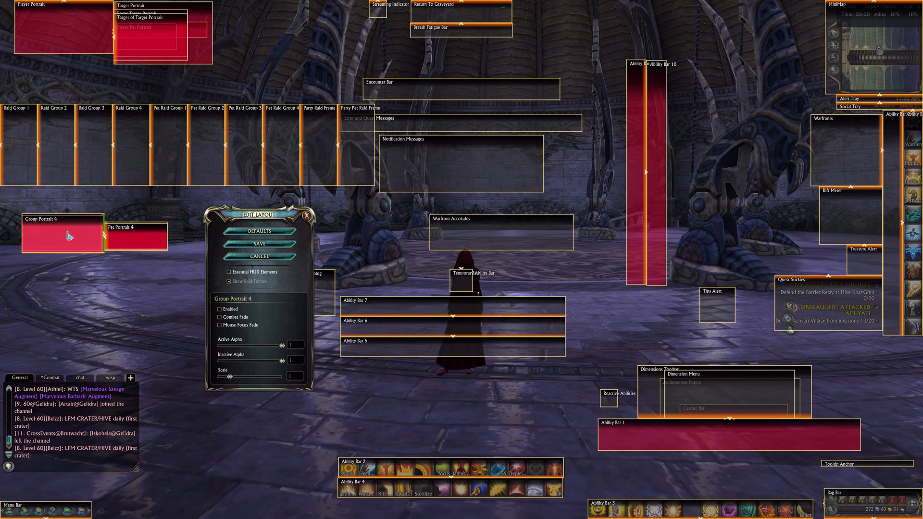
pyautogui.moveTo(139, 239); pyautogui.dragTo(154, 297)
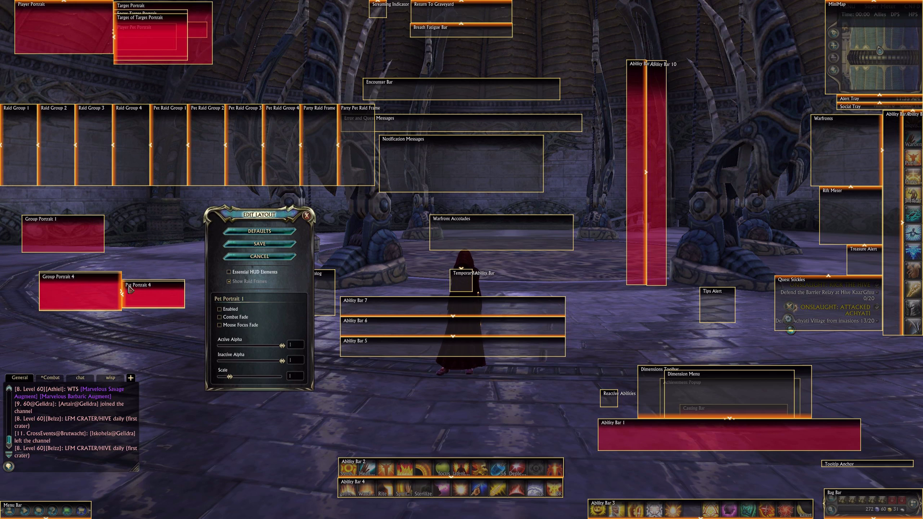